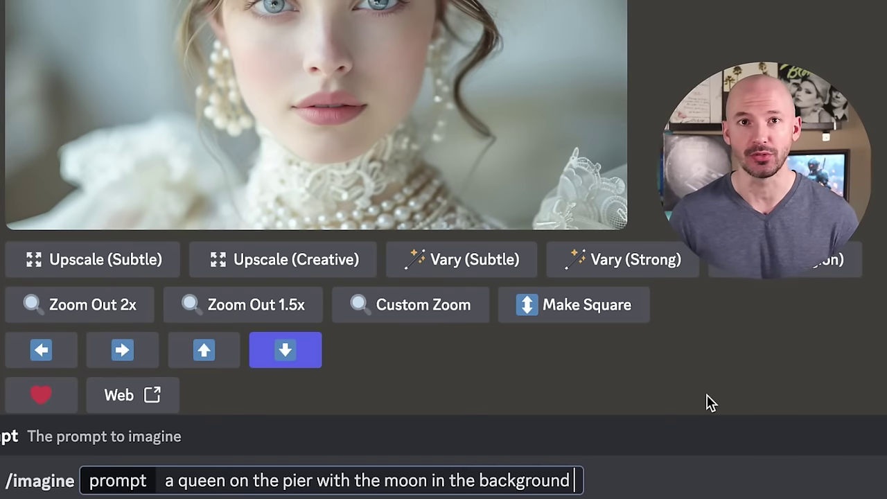
# Add --cref with the pearl-trimmed Victorian woman's image link to the queen prompt.
pyautogui.write('--cref')
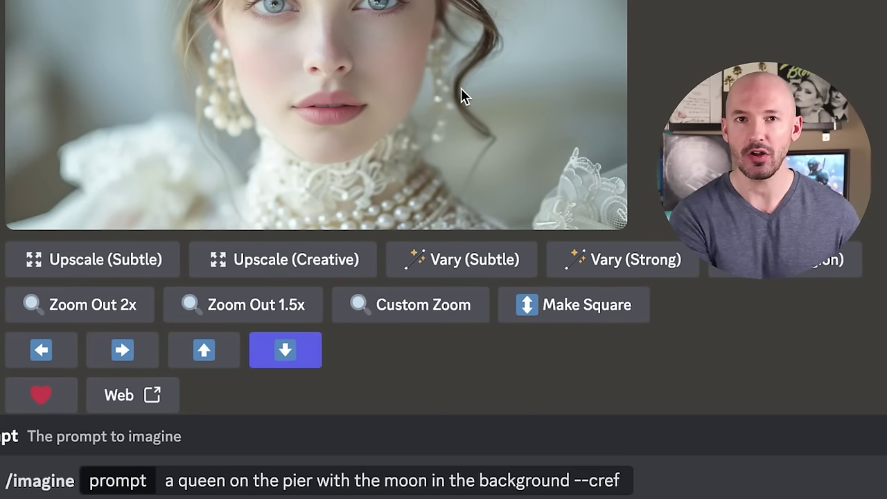
pyautogui.moveTo(462, 85); pyautogui.dragTo(627, 490)
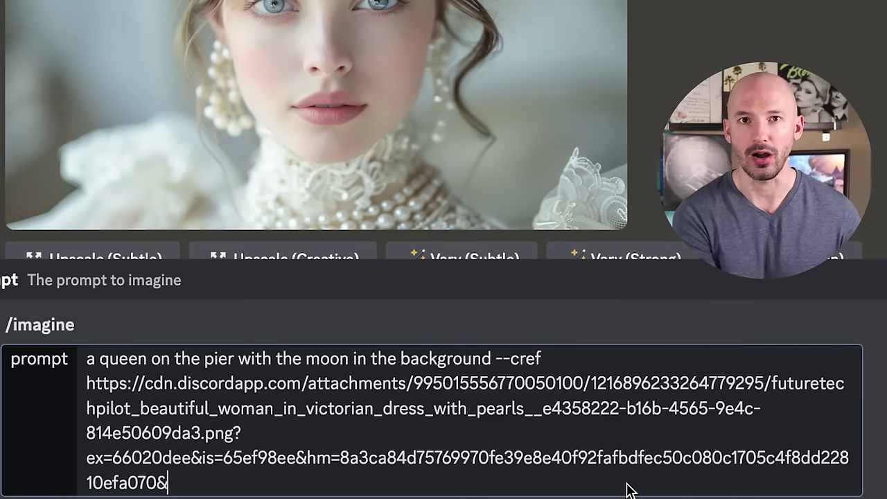
pyautogui.click(577, 359)
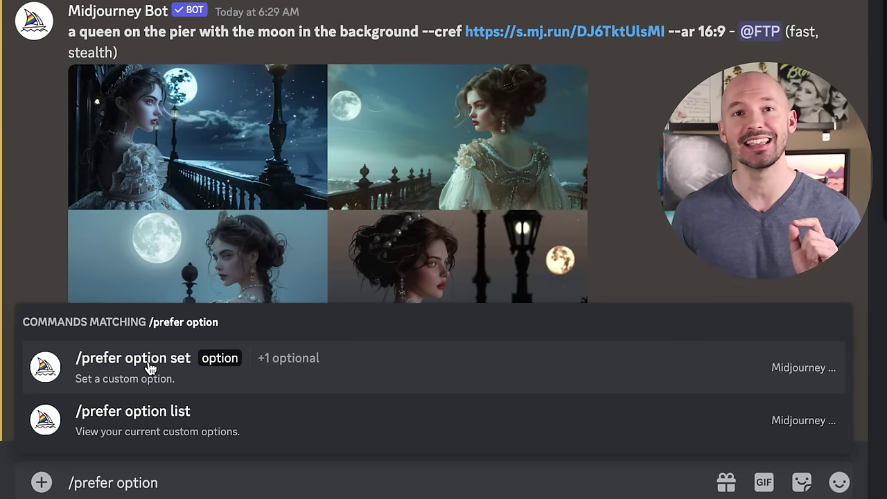
# Start /prefer option set and paste the s.mj.run character link as its value.
pyautogui.click(149, 367)
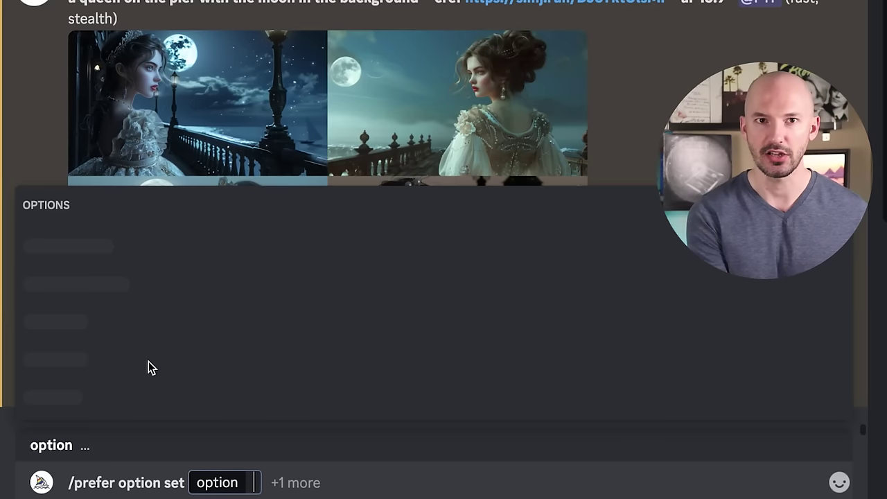
pyautogui.click(307, 474)
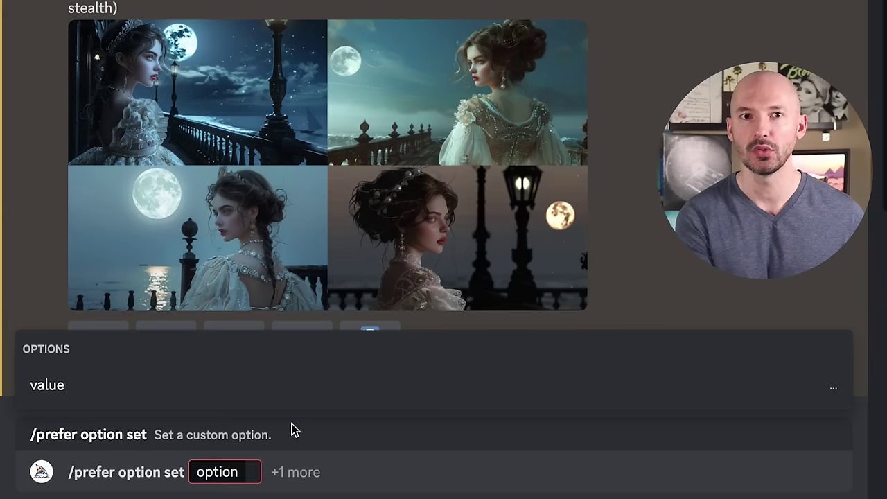
pyautogui.click(97, 395)
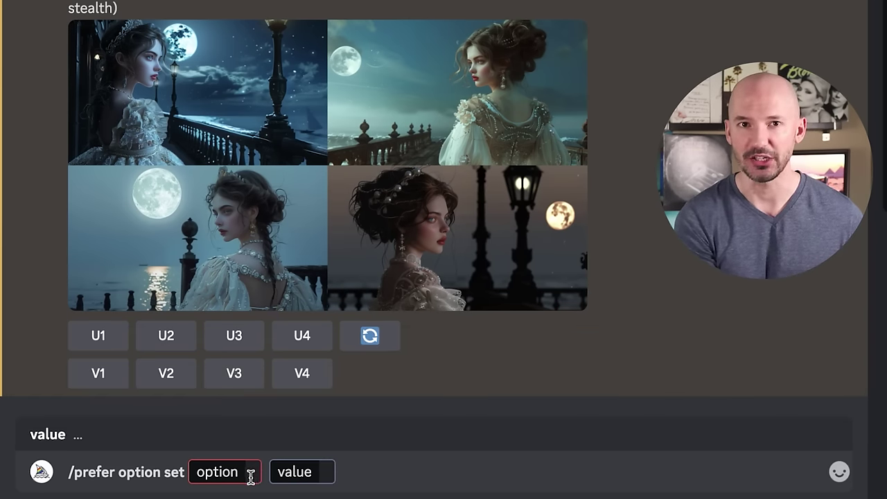
pyautogui.press('Return')
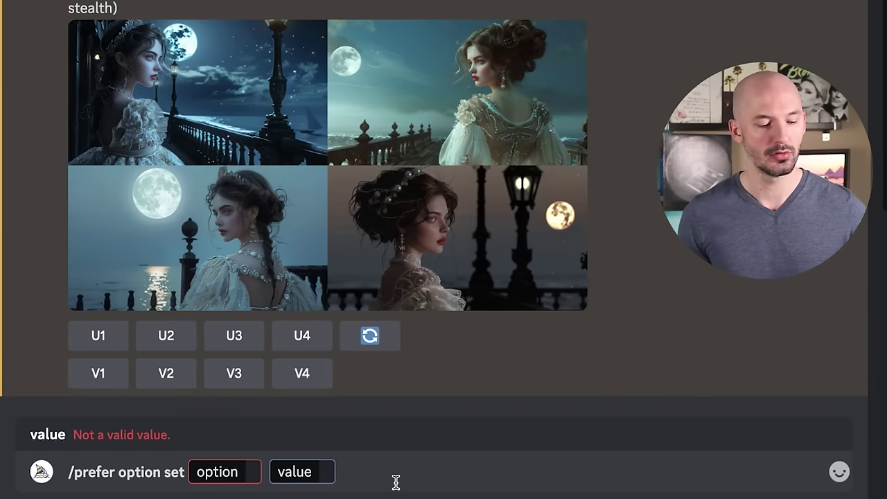
pyautogui.write('https://s.mj.run/DJ6TktUlsMl')
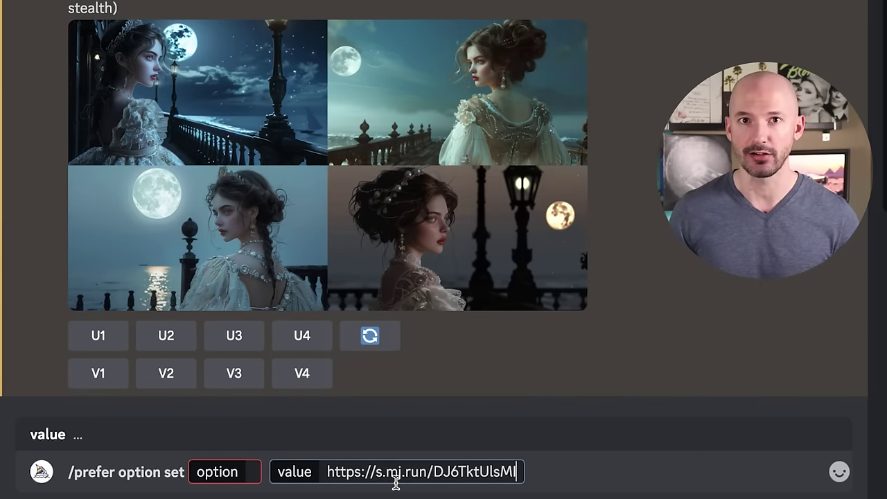
# Name the custom option eliza1, send it, and paste the GTA imagine prompt.
pyautogui.hotkey('shift', 'Tab')
pyautogui.write('eliza1')
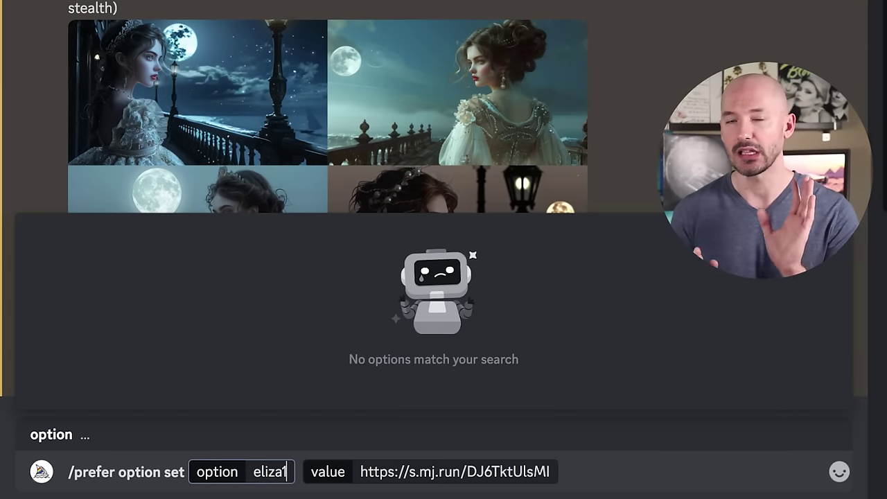
pyautogui.press('Return')
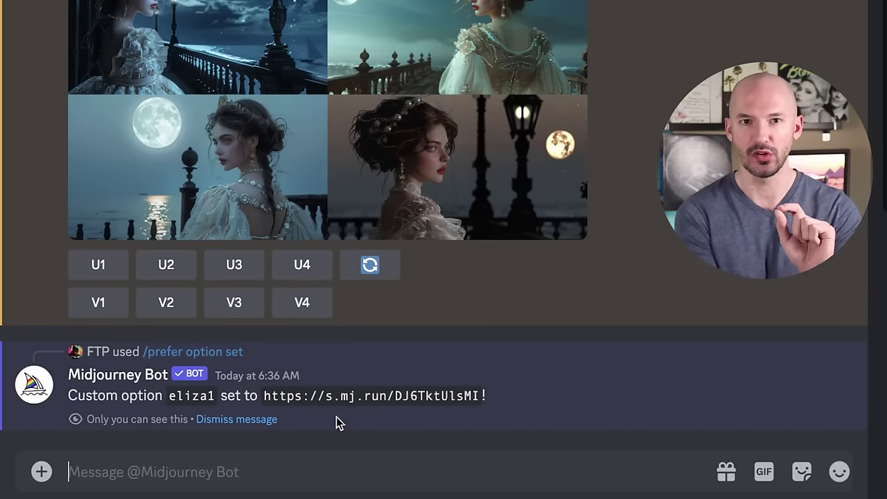
pyautogui.write('grand theft auto loading screen --s 300 --style raw --c 7')
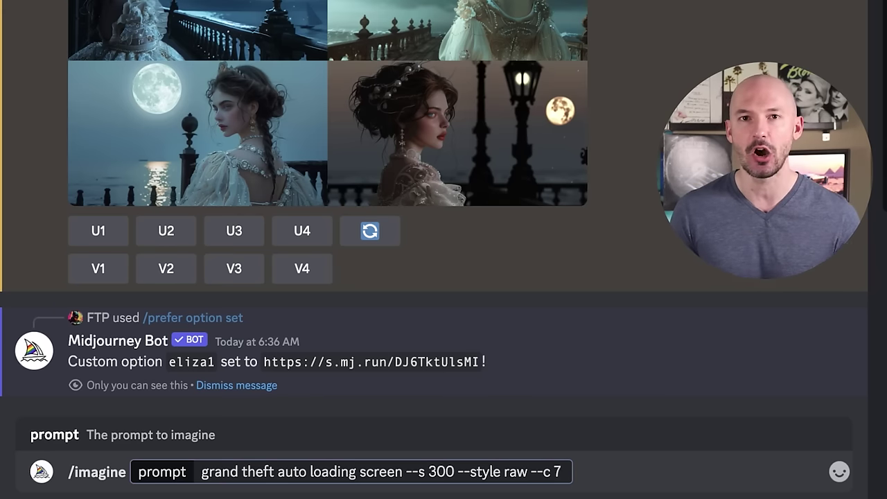
# Append --cref --eliza1 to the grand theft auto loading screen prompt and submit it.
pyautogui.write('--cref ')
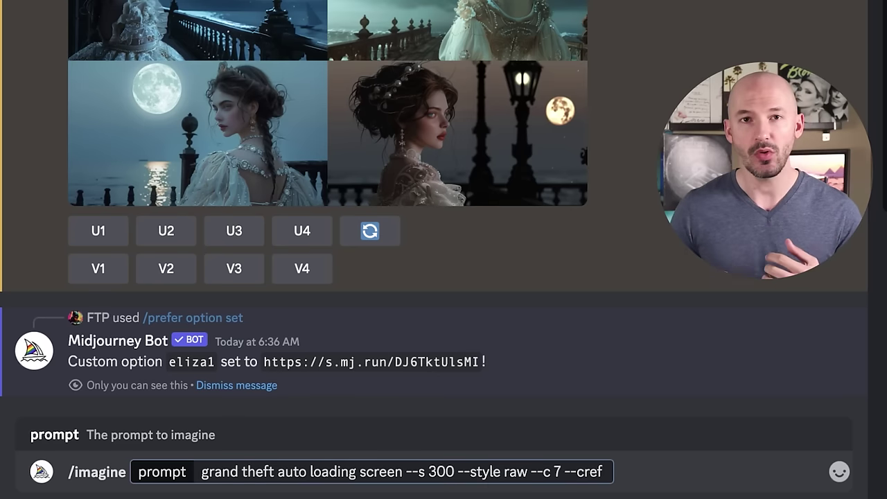
pyautogui.write('--eliza1')
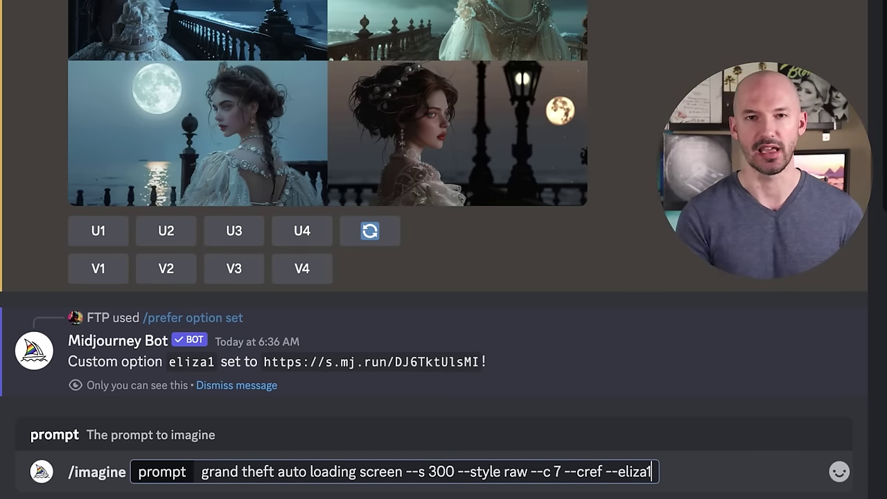
pyautogui.press('Return')
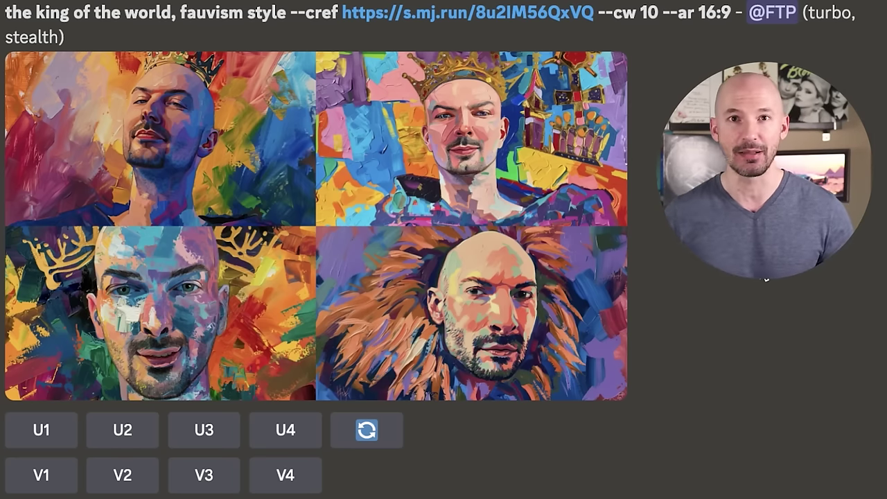
pyautogui.scroll(-7, 766, 279)
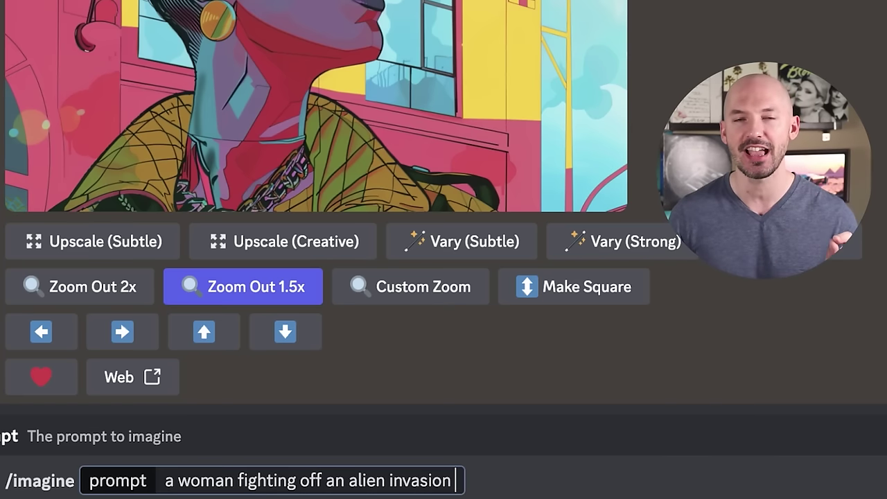
# Add the graphic-novel woman image as --sref, plus --cref --eliza1 --sw 1000 --cw 0.
pyautogui.write('--sref')
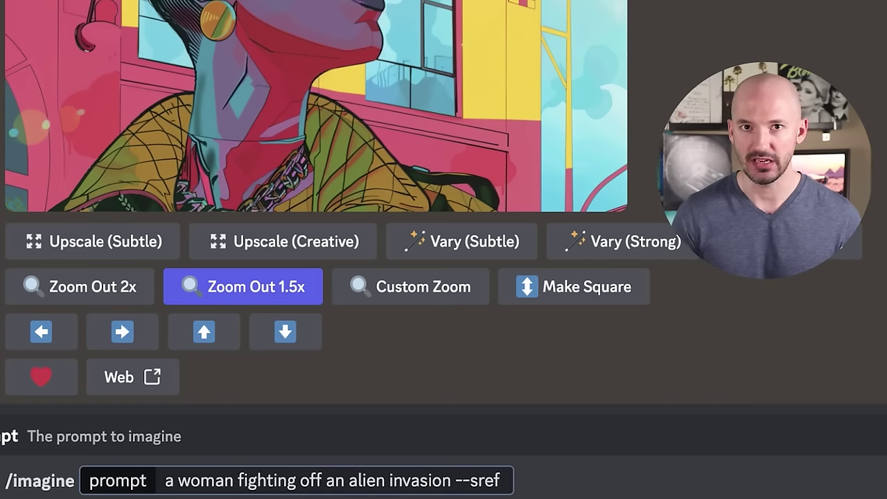
pyautogui.moveTo(398, 75); pyautogui.dragTo(508, 485)
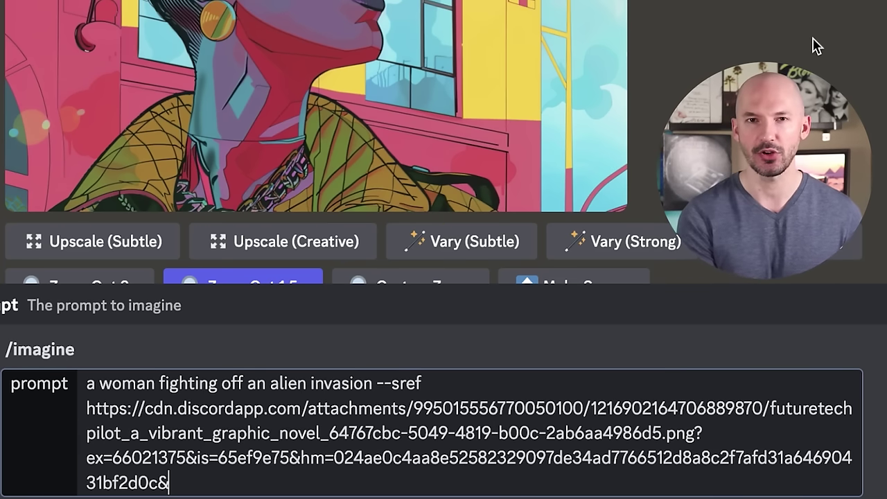
pyautogui.click(437, 75)
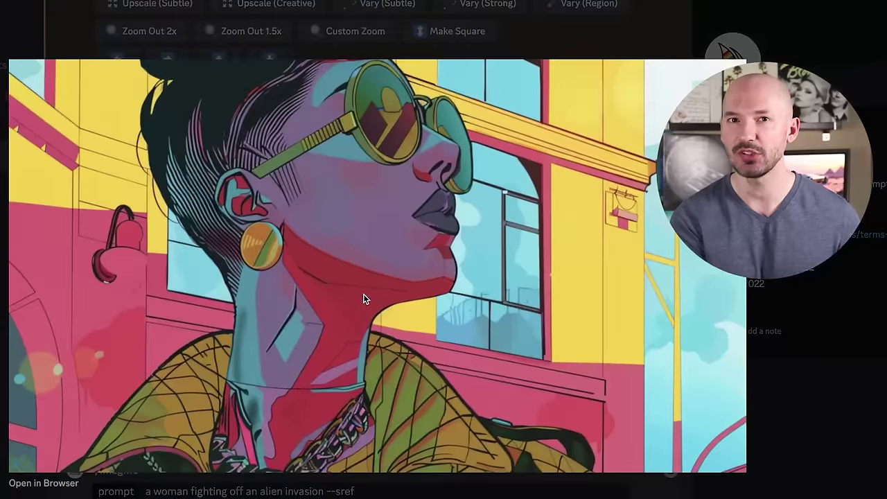
pyautogui.rightClick(436, 246)
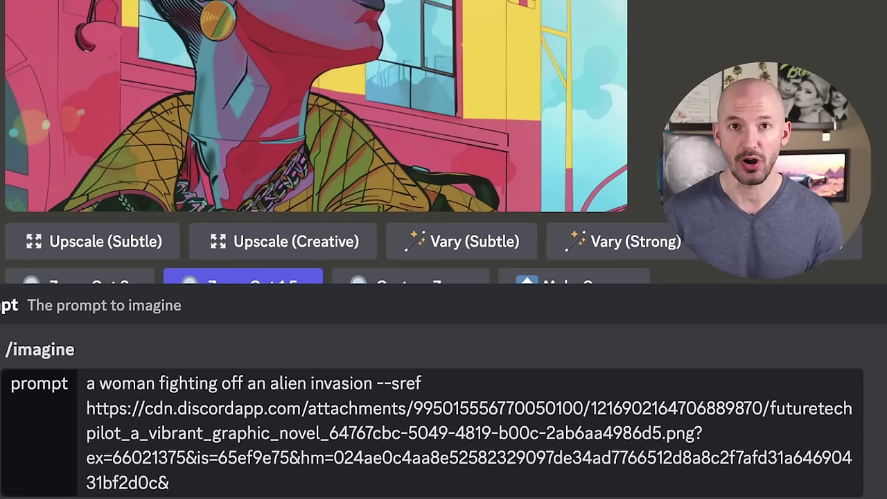
pyautogui.click(284, 484)
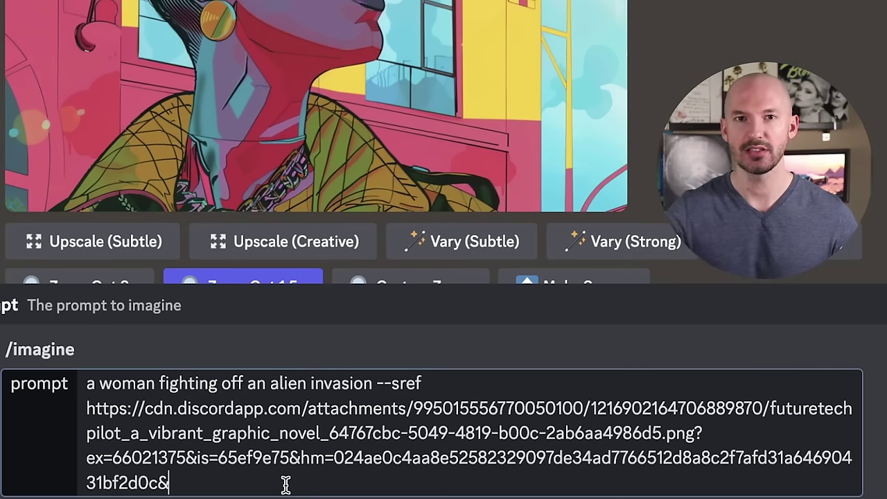
pyautogui.write('--cref ')
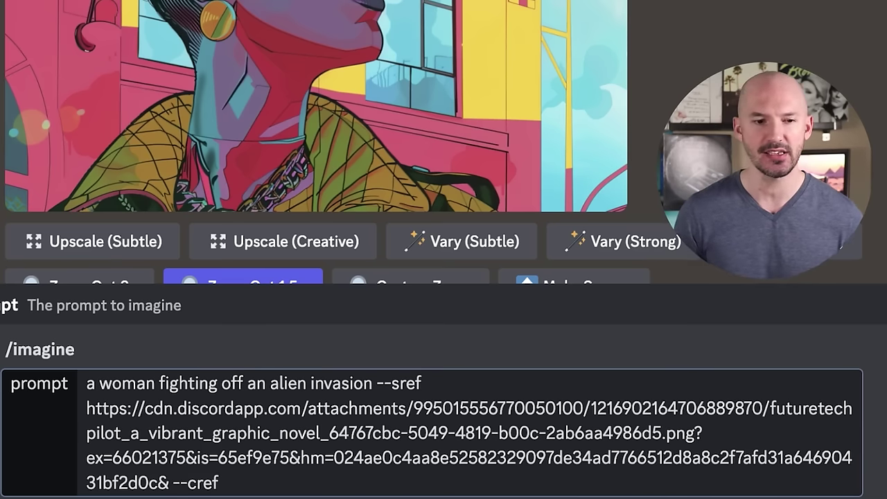
pyautogui.write('--eliza1')
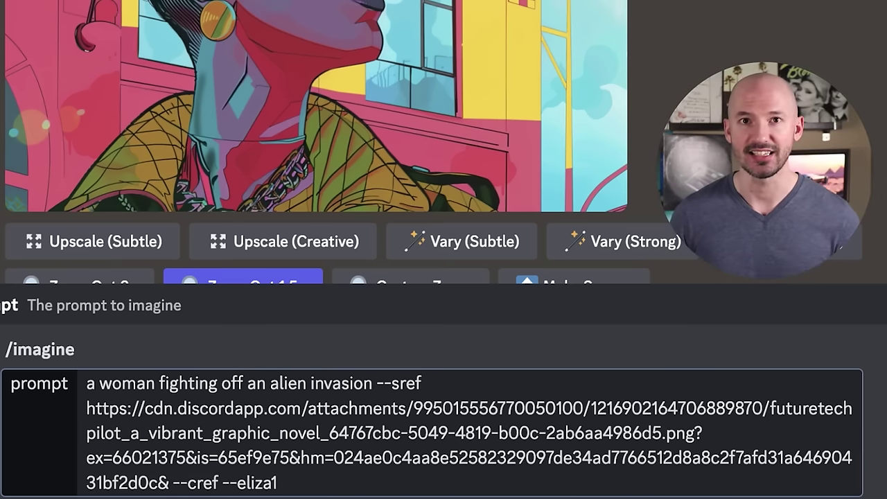
pyautogui.write(' --sw 1000')
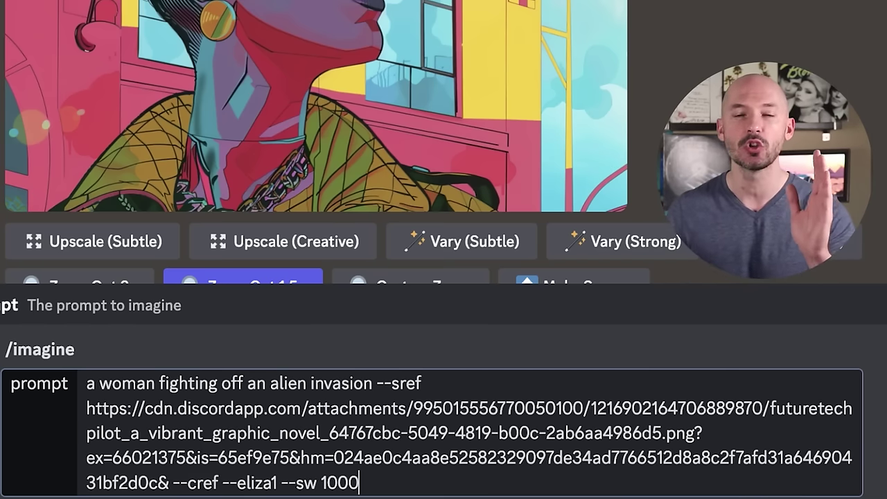
pyautogui.write('--cw 0')
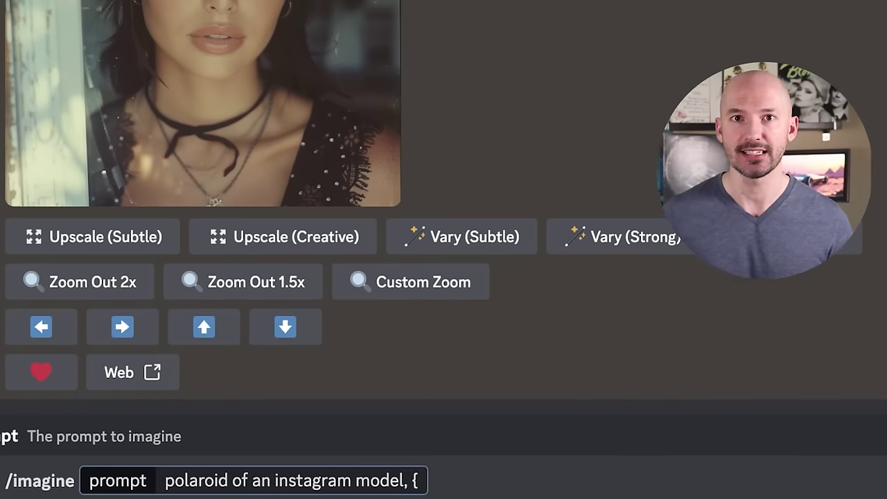
# Build the six-style permutation prompt with the portrait as --cref and --ar 1:1 --s 200 --c 4 --cw 0.
pyautogui.write('chibi, chic modernist, old hollywood, film noir, constructivism, databending collage')
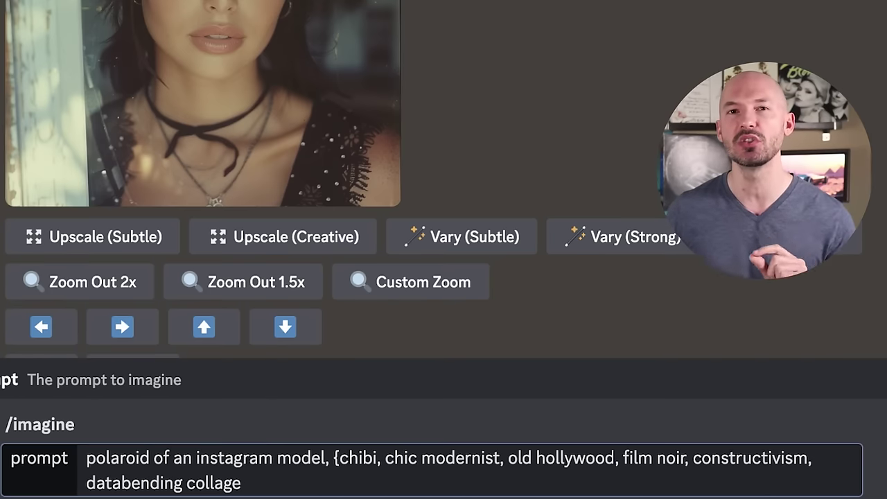
pyautogui.write('} style')
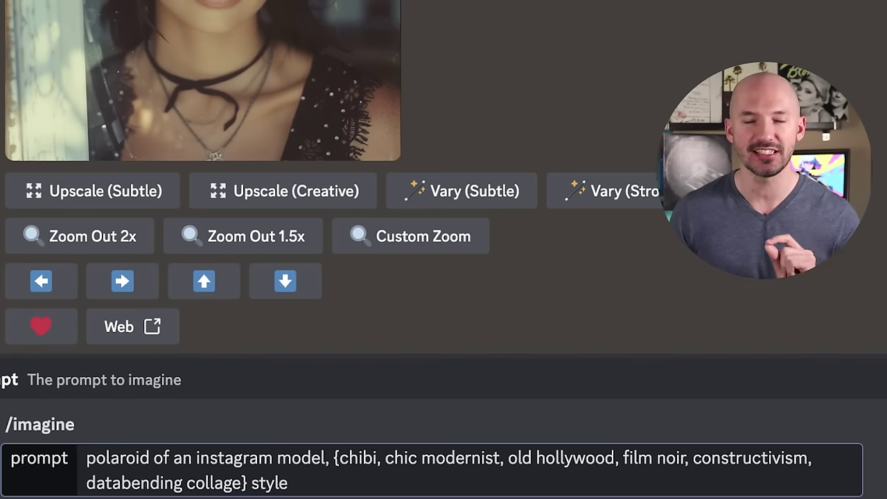
pyautogui.write('--cref')
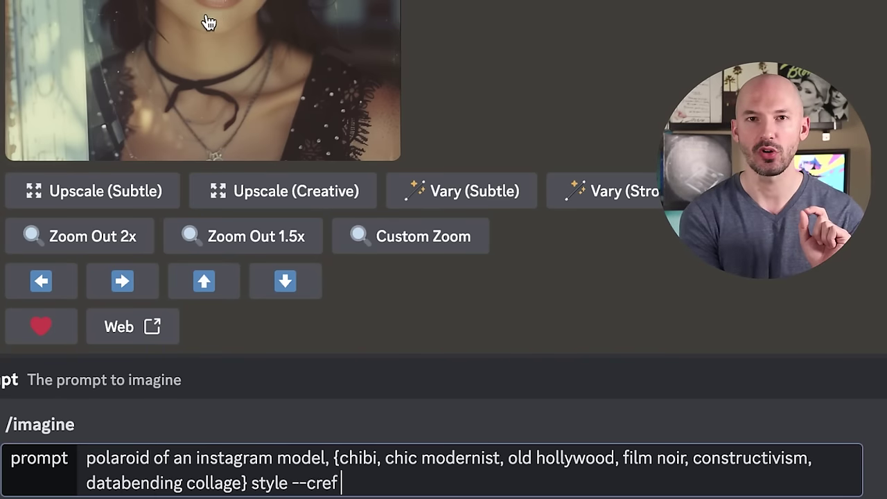
pyautogui.moveTo(206, 20); pyautogui.dragTo(380, 487)
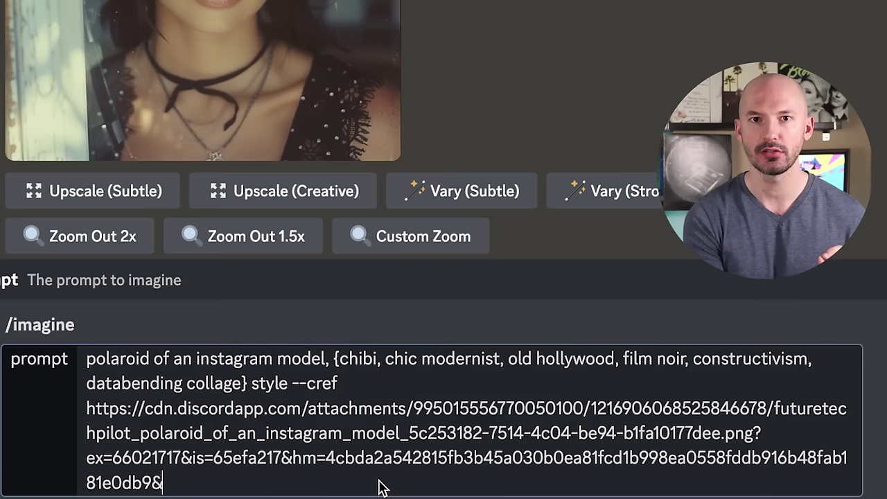
pyautogui.write('--ar 1:1 --s 200 --c 4 --cw 0')
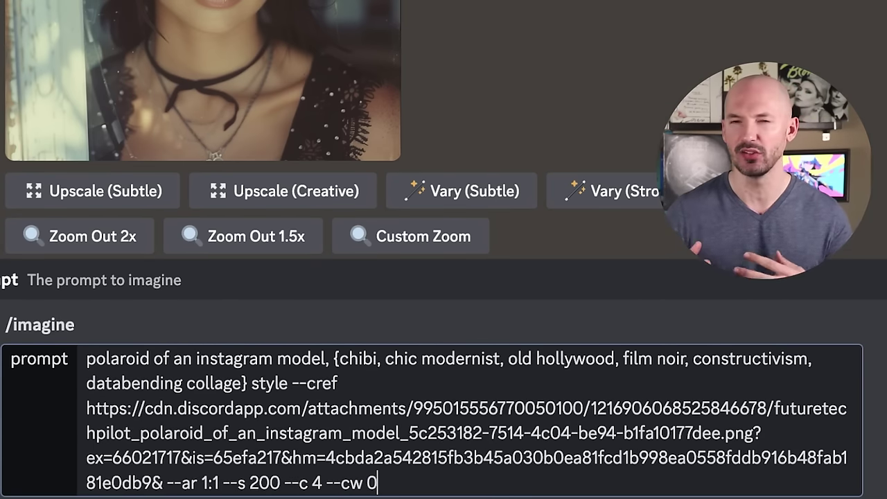
pyautogui.hotkey('shift', 'Left')
pyautogui.hotkey('shift', 'Left')
pyautogui.hotkey('shift', 'Left')
pyautogui.hotkey('shift', 'Left')
pyautogui.hotkey('shift', 'Left')
pyautogui.hotkey('shift', 'Left')
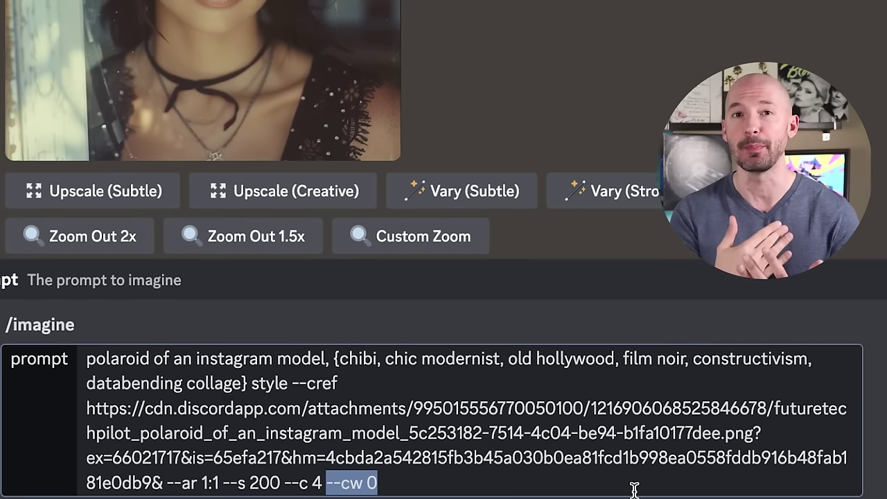
pyautogui.click(634, 488)
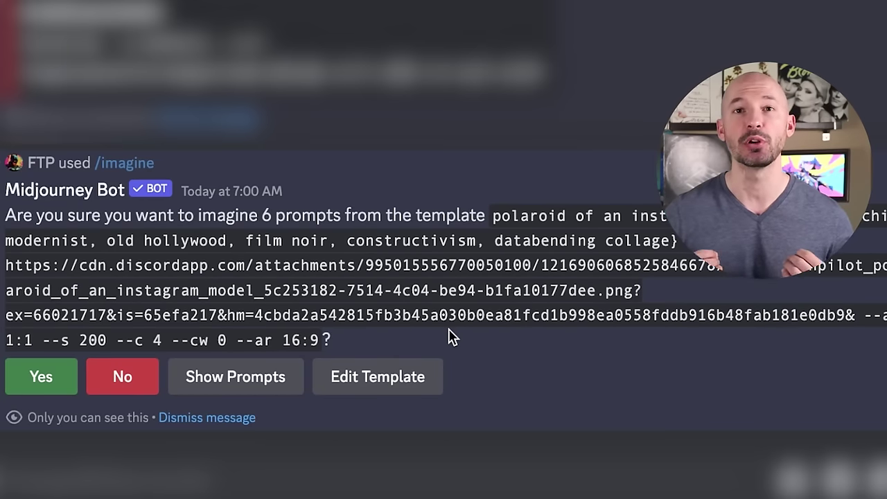
# Show and select the six prompts expanded from the polaroid permutation template.
pyautogui.click(242, 385)
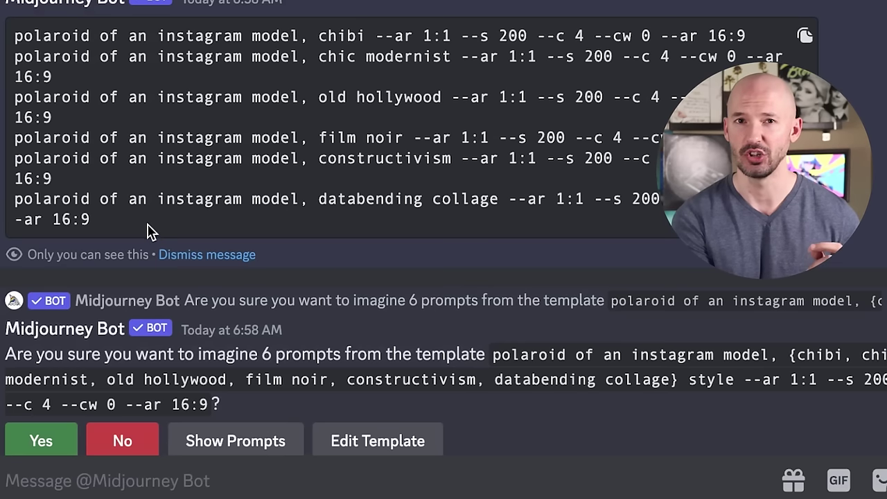
pyautogui.moveTo(89, 219); pyautogui.dragTo(60, 56)
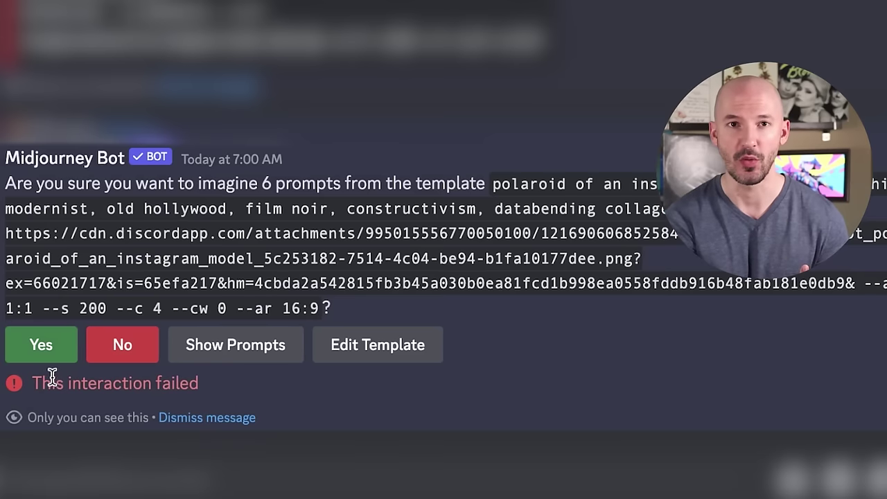
pyautogui.click(250, 355)
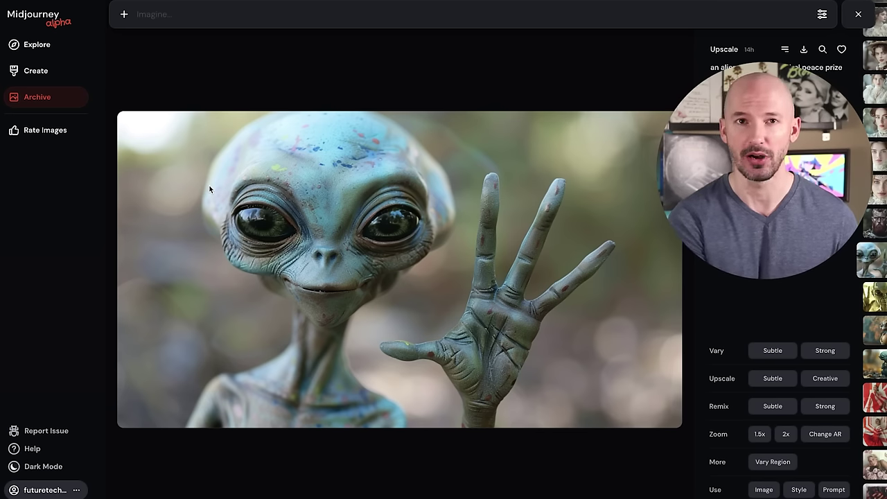
# Drop the waving alien image into the Imagine bar and set it as Character Ref.
pyautogui.moveTo(208, 184); pyautogui.dragTo(181, 56)
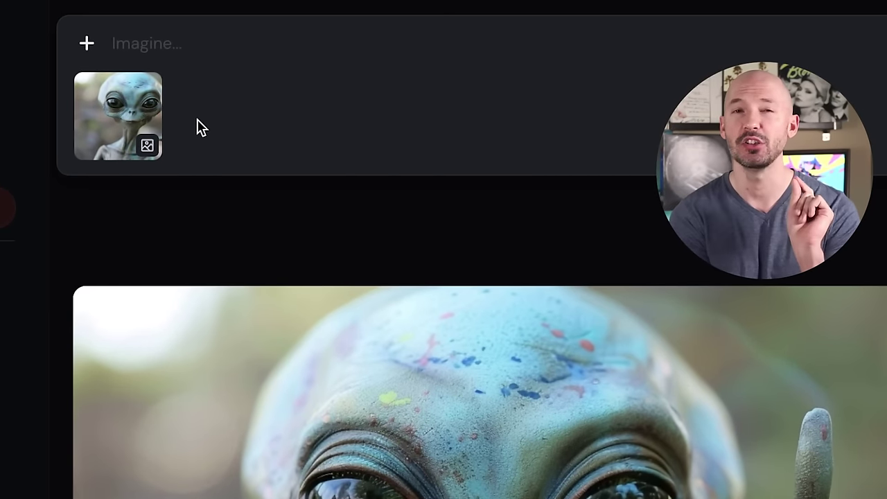
pyautogui.moveTo(154, 147)
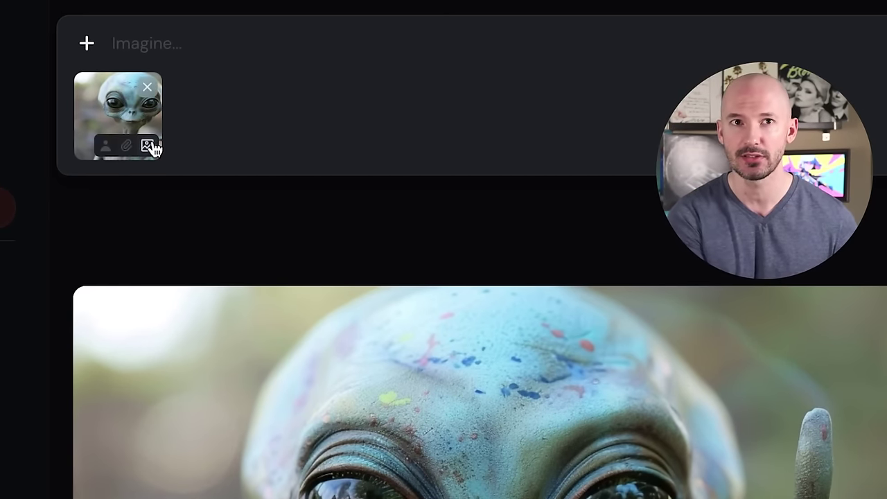
pyautogui.click(103, 156)
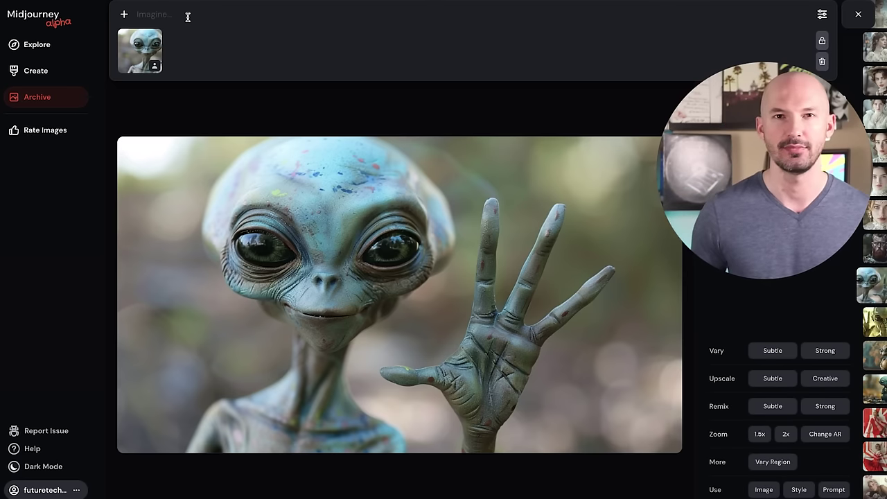
# Submit 'a new police captain' with the alien reference and view results on the Create page.
pyautogui.write('a new police captain')
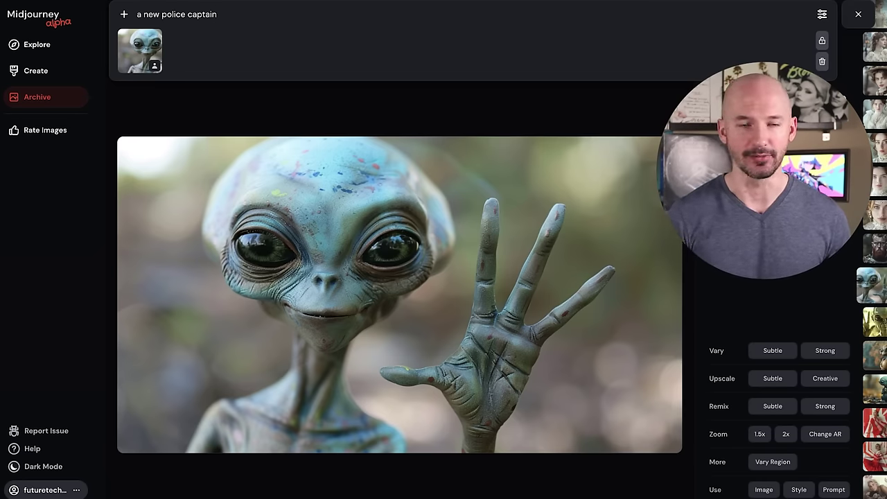
pyautogui.click(822, 14)
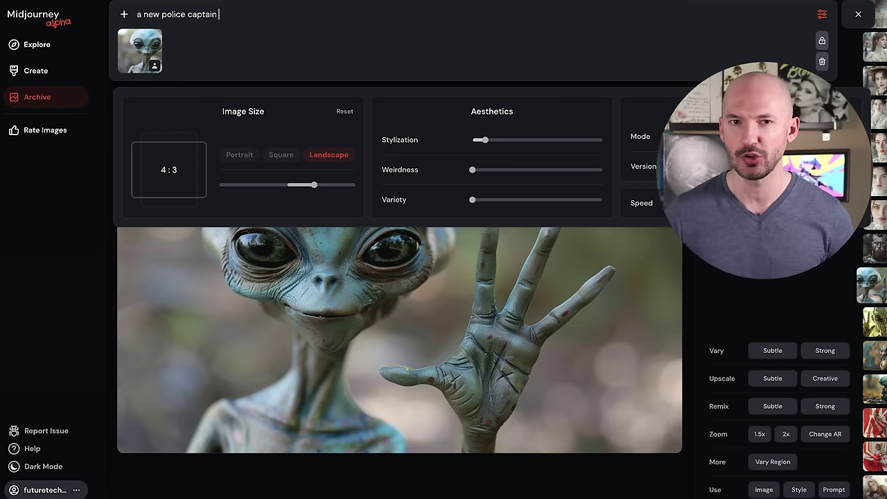
pyautogui.write('--cw 0')
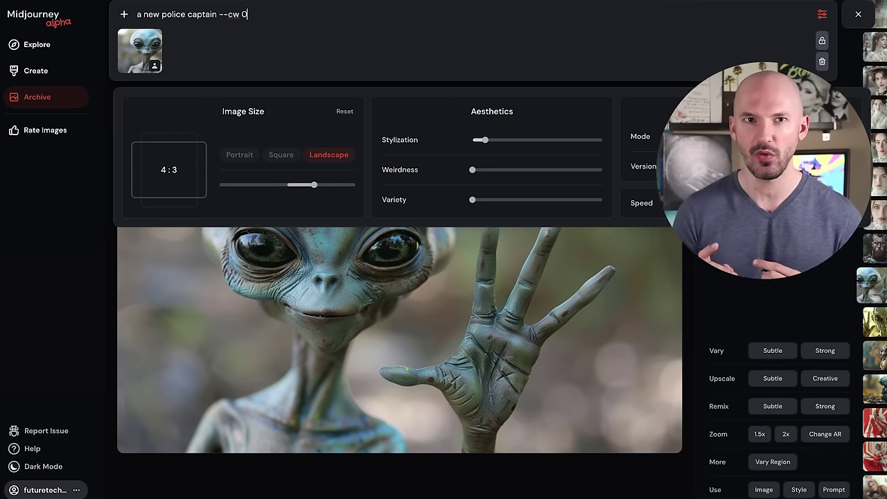
pyautogui.press('BackSpace')
pyautogui.press('BackSpace')
pyautogui.press('BackSpace')
pyautogui.press('BackSpace')
pyautogui.press('BackSpace')
pyautogui.press('BackSpace')
pyautogui.press('BackSpace')
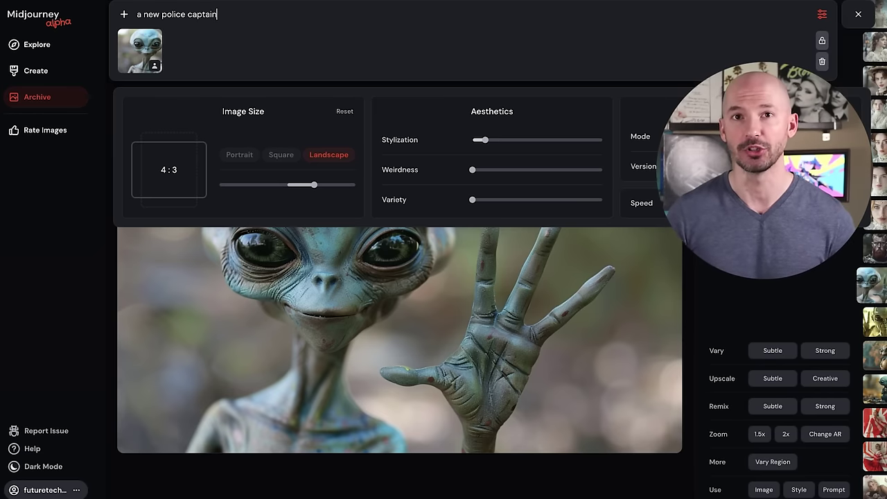
pyautogui.press('Return')
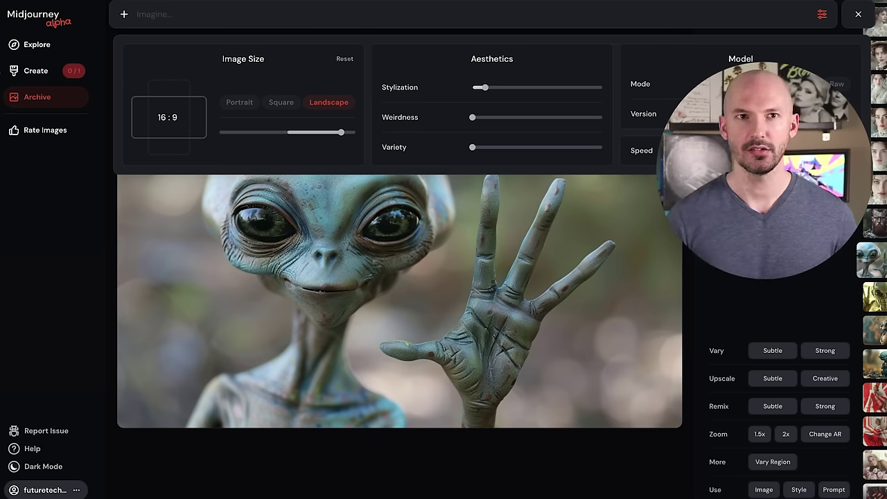
pyautogui.click(33, 71)
pyautogui.click(32, 70)
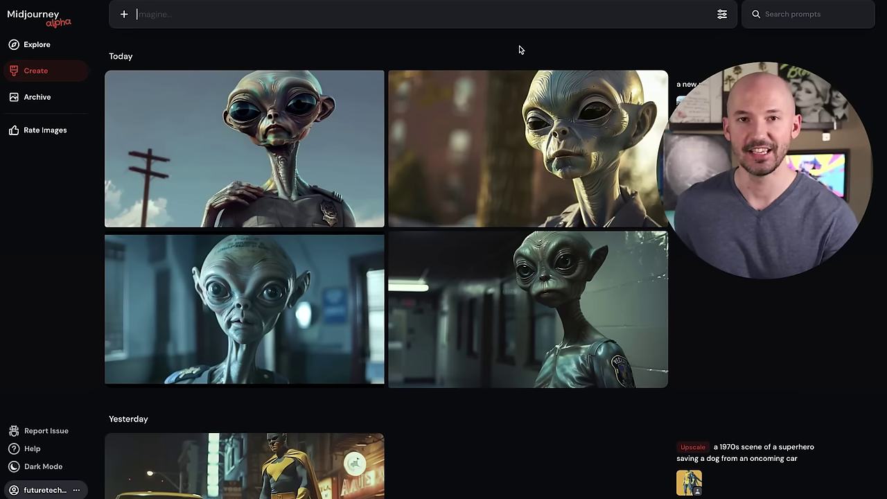